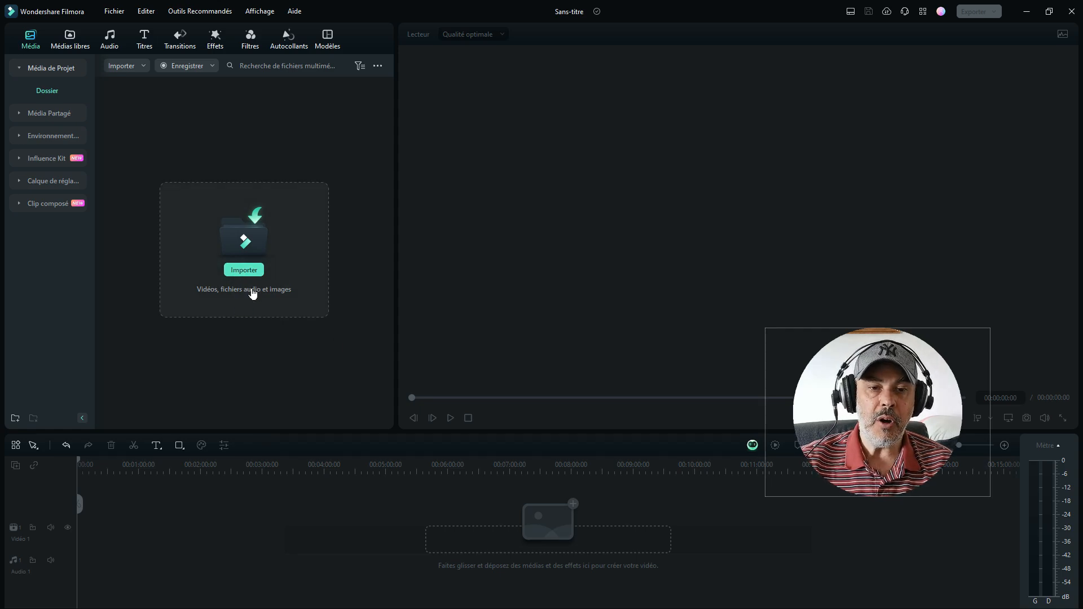
Step: Import the video file C0083.MP4 from the exemple folder into the project media
{"action": "left_click", "coordinate": [242, 269]}
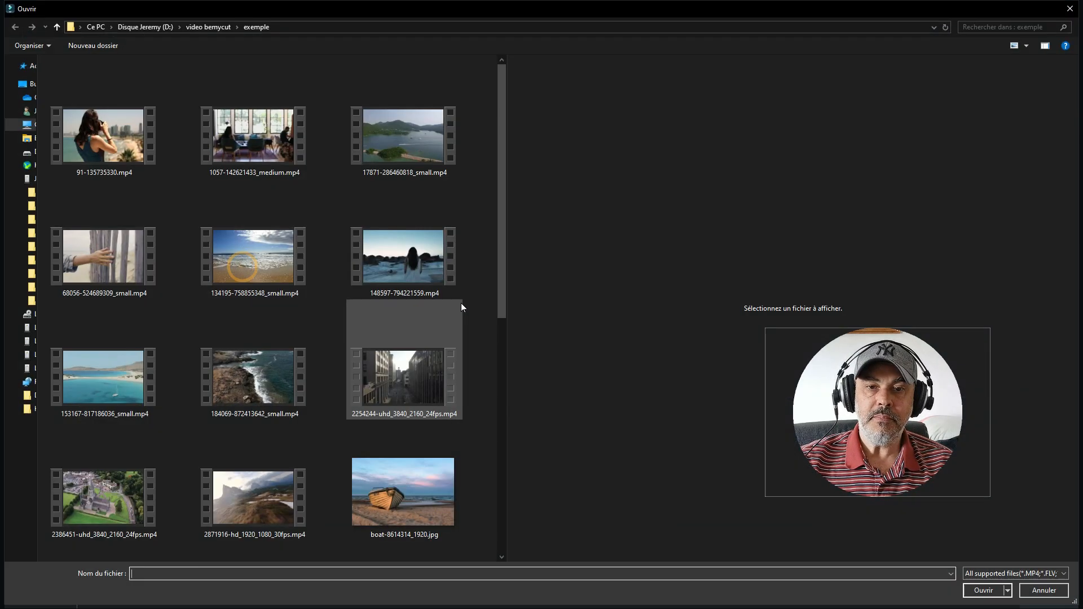
{"action": "scroll", "coordinate": [451, 327], "scroll_direction": "down", "scroll_amount": 5}
{"action": "left_click", "coordinate": [404, 150]}
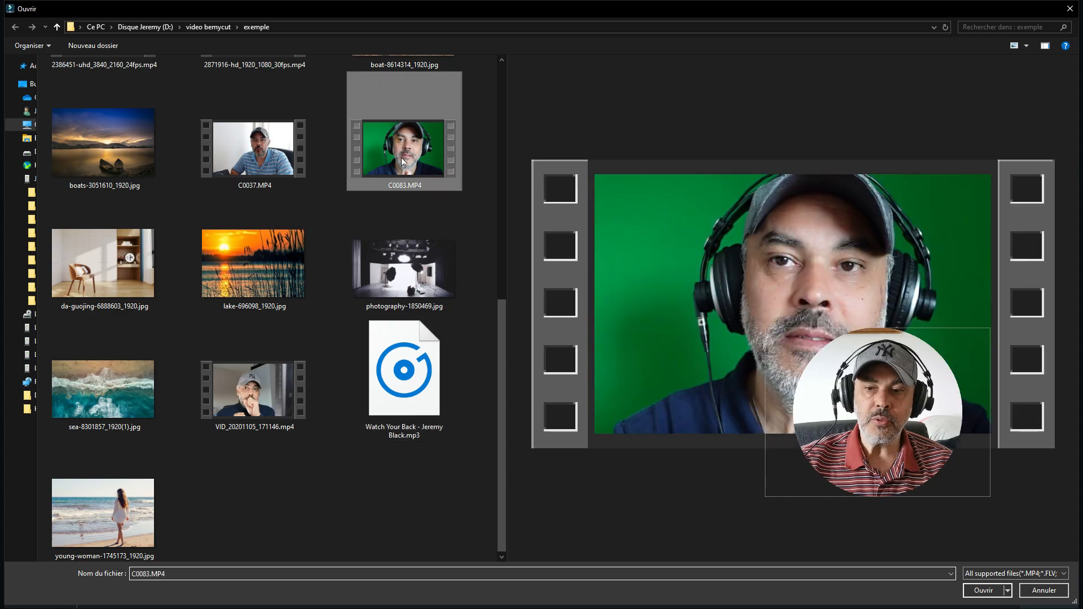
{"action": "left_click", "coordinate": [979, 589]}
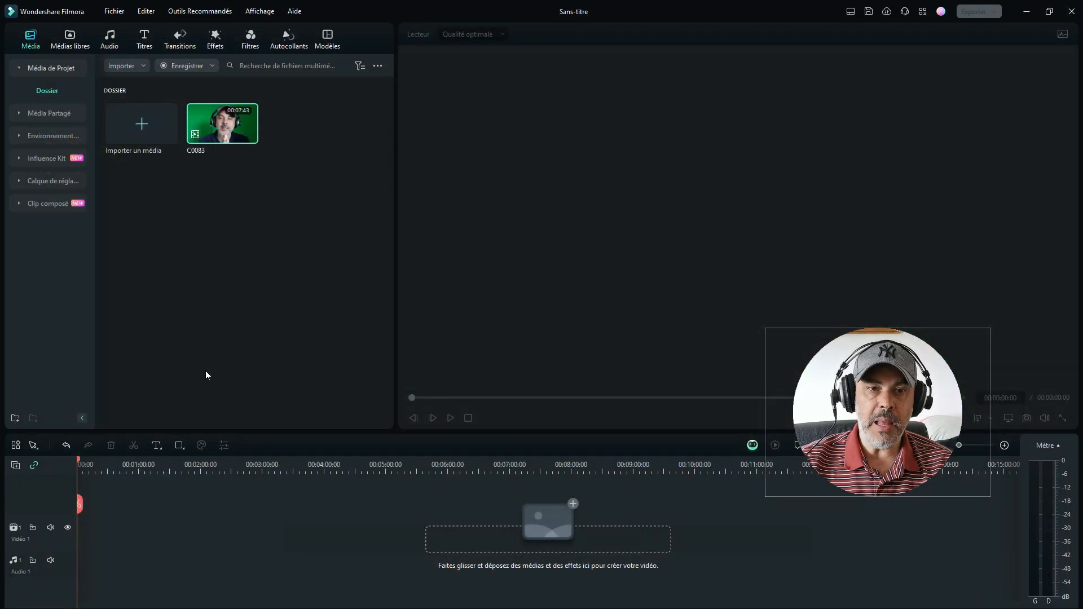
{"action": "left_click", "coordinate": [134, 124]}
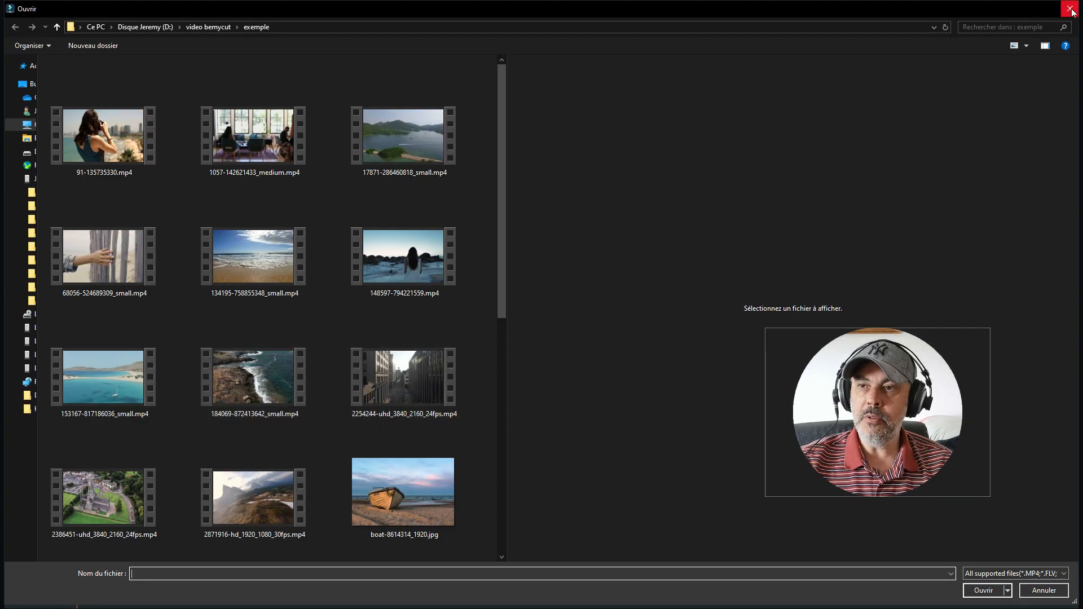
{"action": "left_click", "coordinate": [1069, 8]}
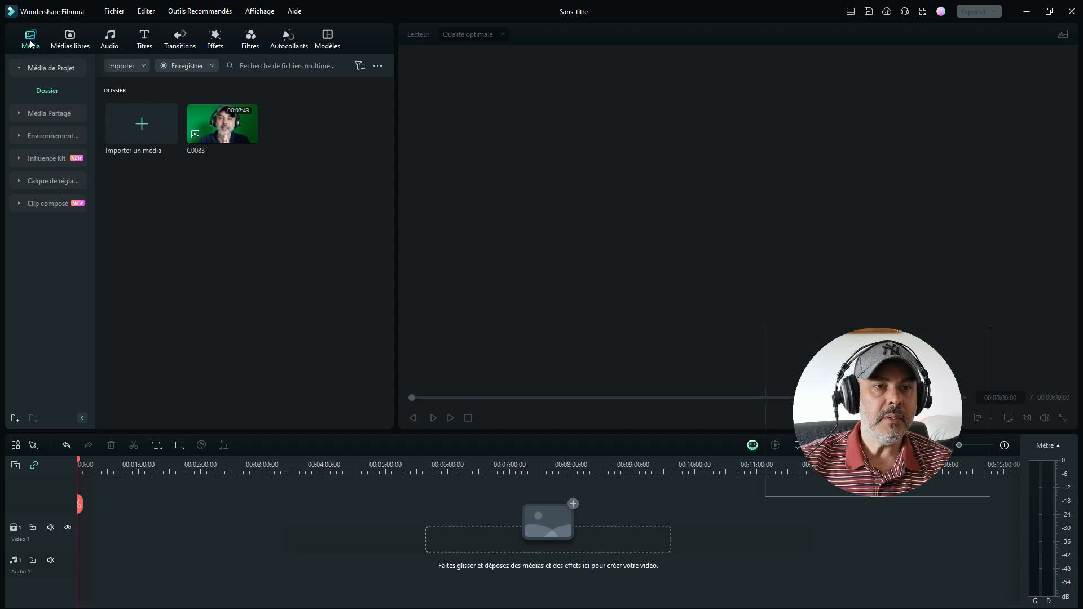
{"action": "left_click", "coordinate": [68, 43]}
{"action": "left_click", "coordinate": [29, 39]}
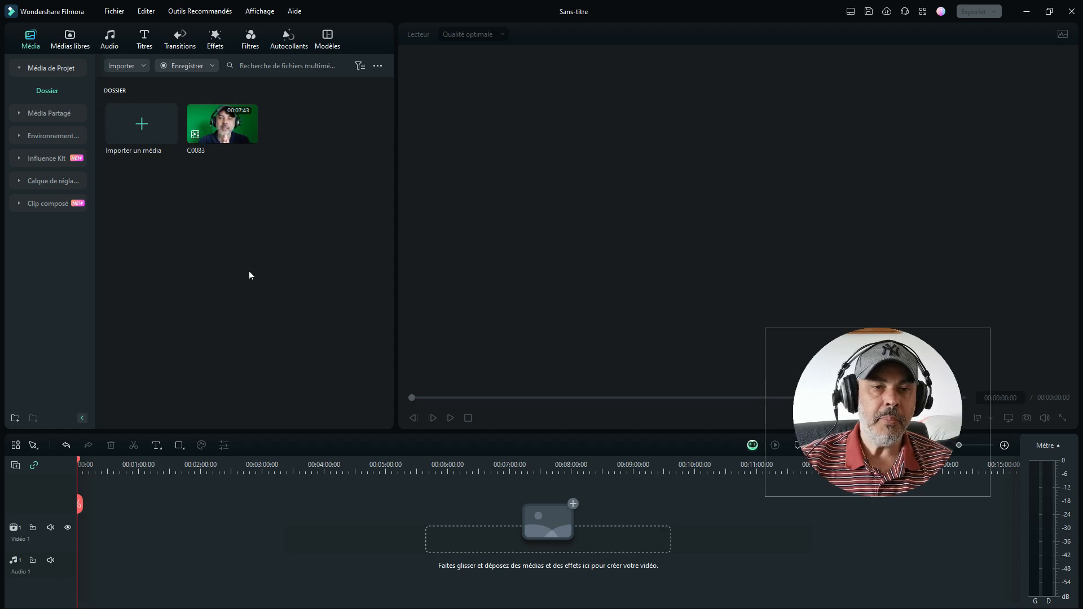
Step: Place the C0083 clip at the start of video track 1 and shorten it to about 1 min 31 s
{"action": "left_click_drag", "start_coordinate": [216, 126], "coordinate": [86, 558]}
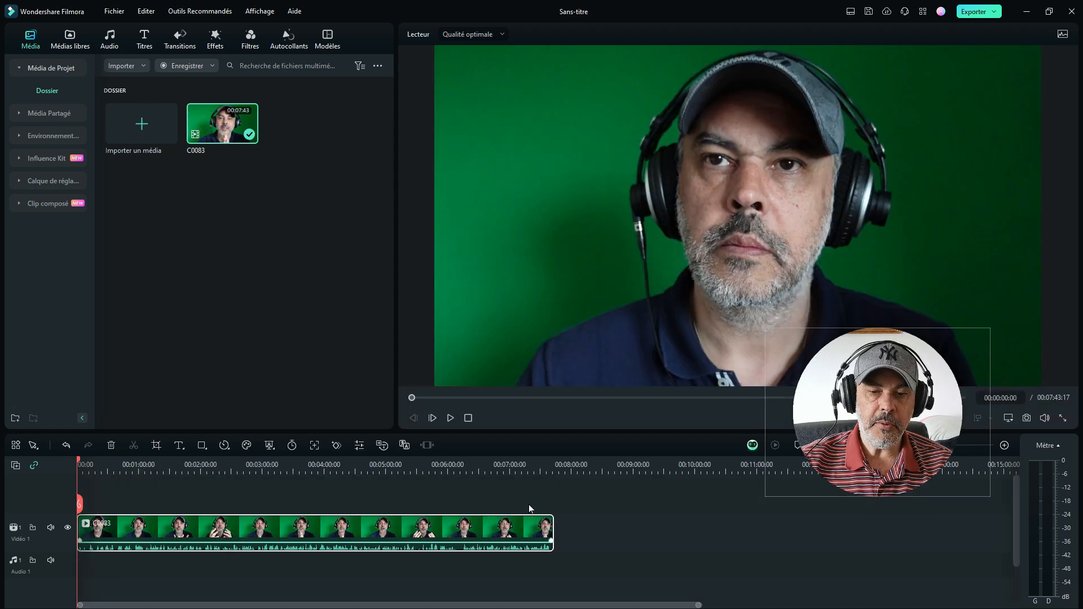
{"action": "left_click_drag", "start_coordinate": [80, 527], "coordinate": [463, 515]}
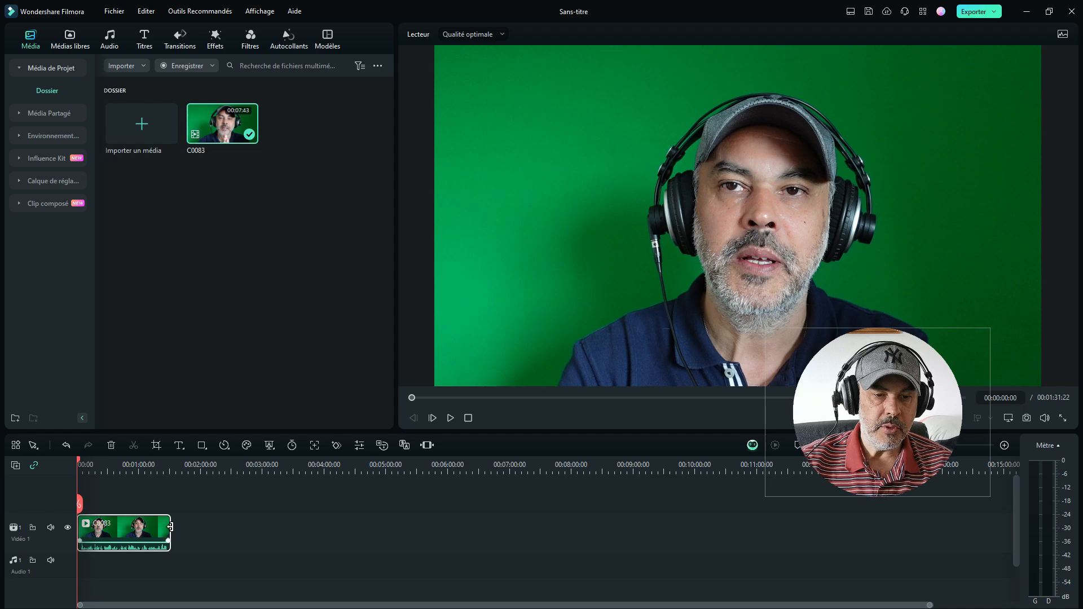
{"action": "left_click_drag", "start_coordinate": [170, 527], "coordinate": [168, 527]}
{"action": "mouse_move", "coordinate": [80, 461]}
{"action": "left_mouse_down"}
{"action": "mouse_move", "coordinate": [104, 465]}
{"action": "mouse_move", "coordinate": [75, 459]}
{"action": "left_mouse_up"}
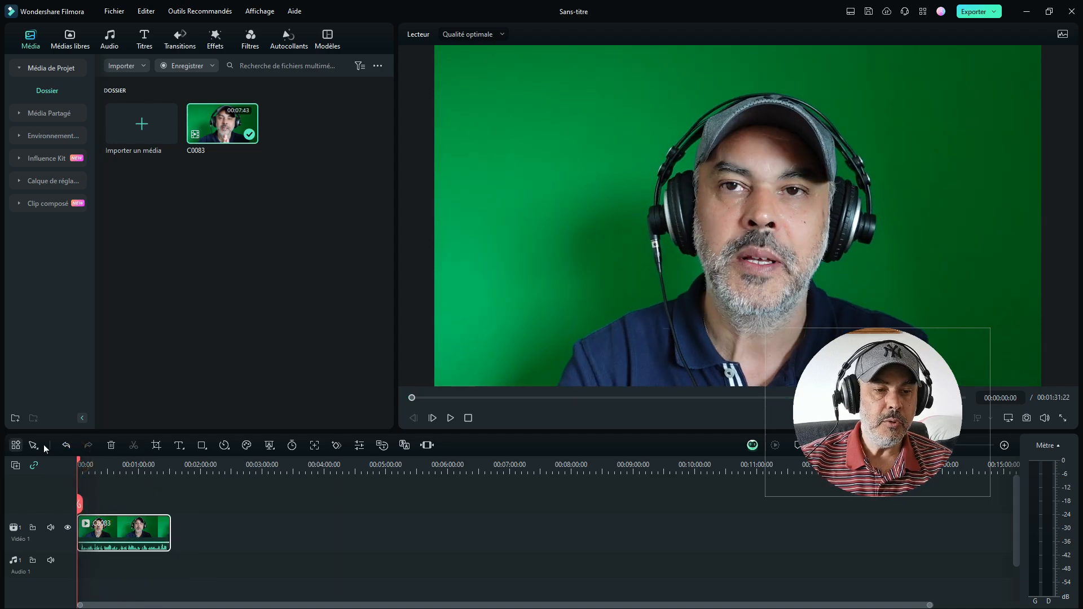
{"action": "left_click", "coordinate": [383, 446]}
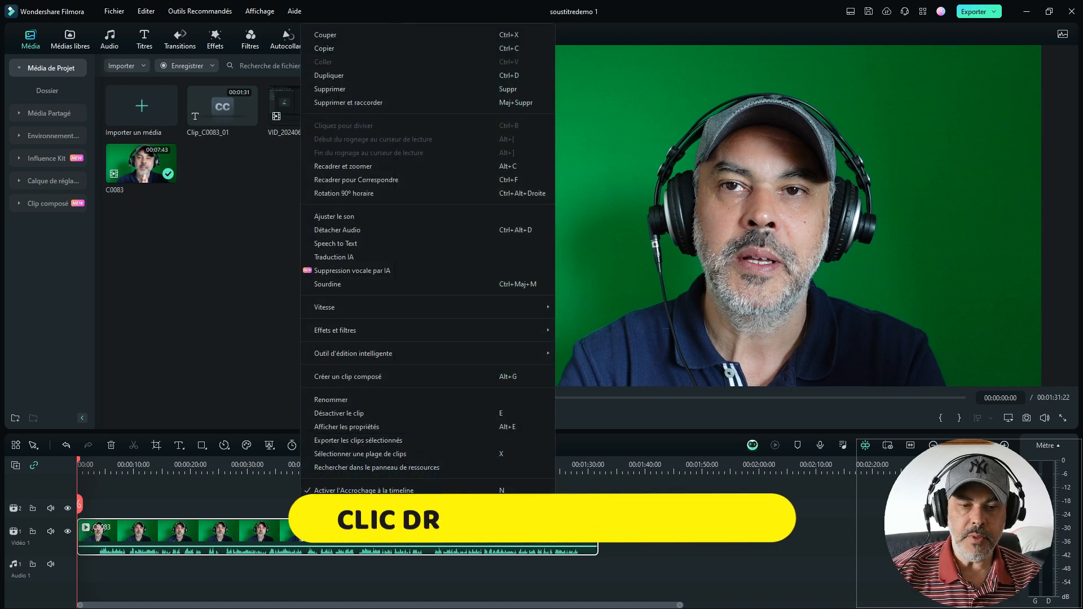
{"action": "right_click", "coordinate": [303, 530]}
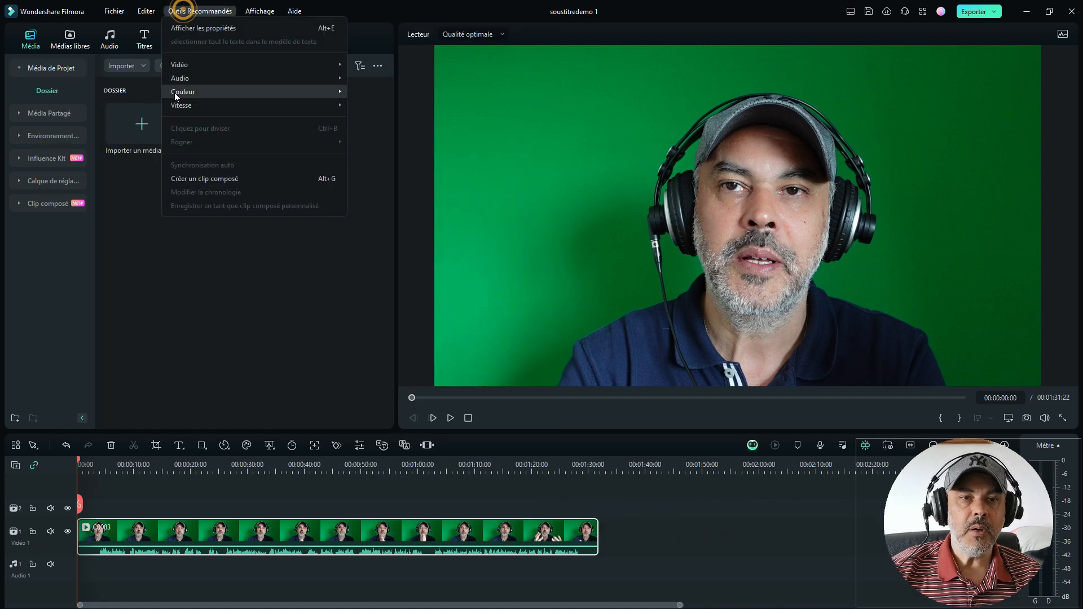
{"action": "mouse_move", "coordinate": [182, 76]}
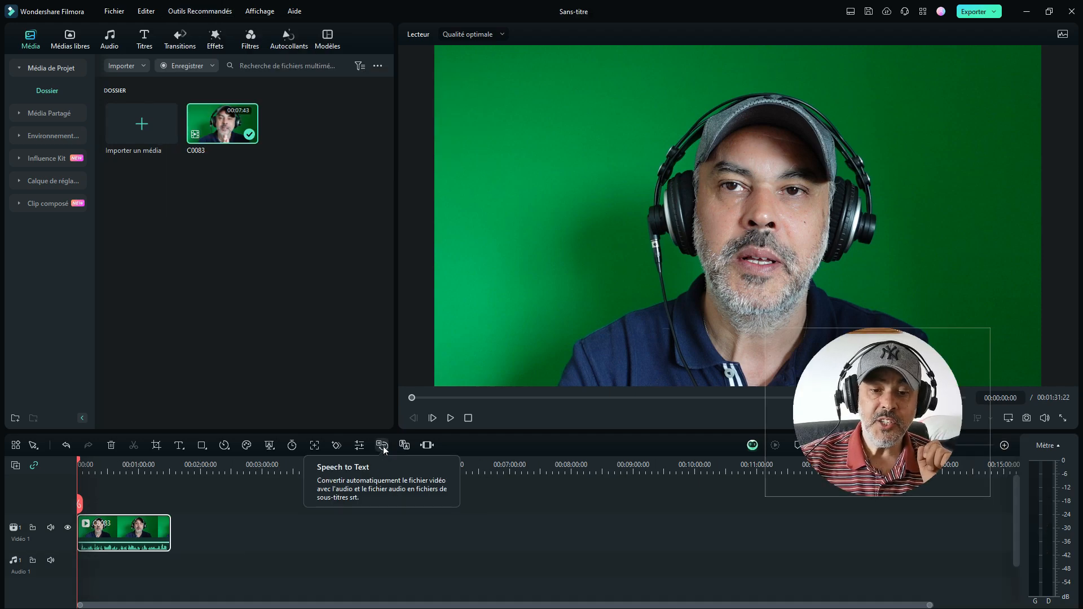
Step: Run Speech to Text on the selected clip in Français (France), generating titles with automatically added active words
{"action": "left_click", "coordinate": [385, 447]}
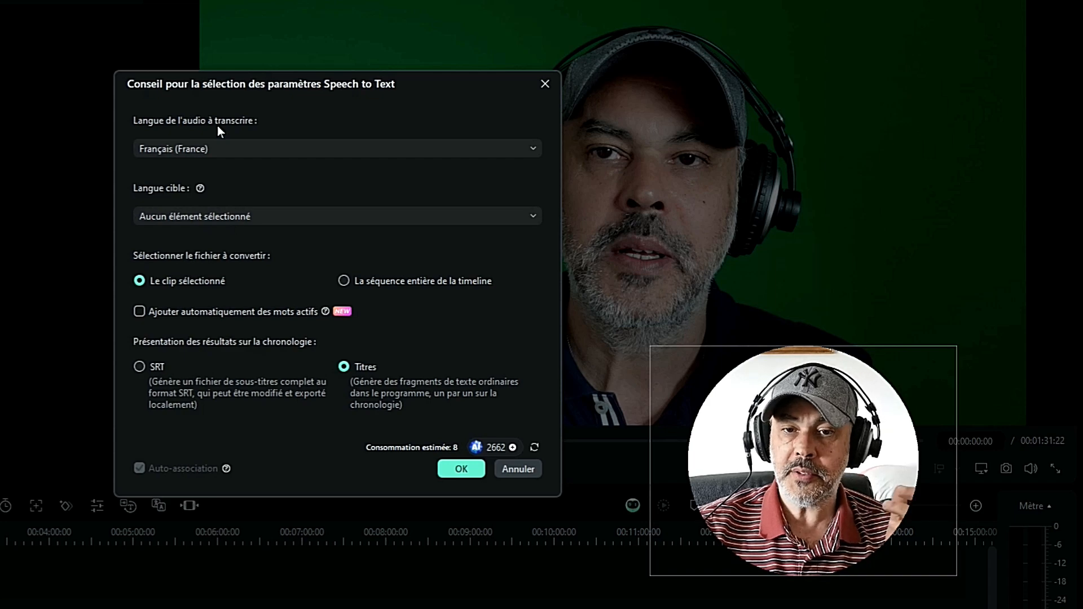
{"action": "left_click", "coordinate": [224, 148]}
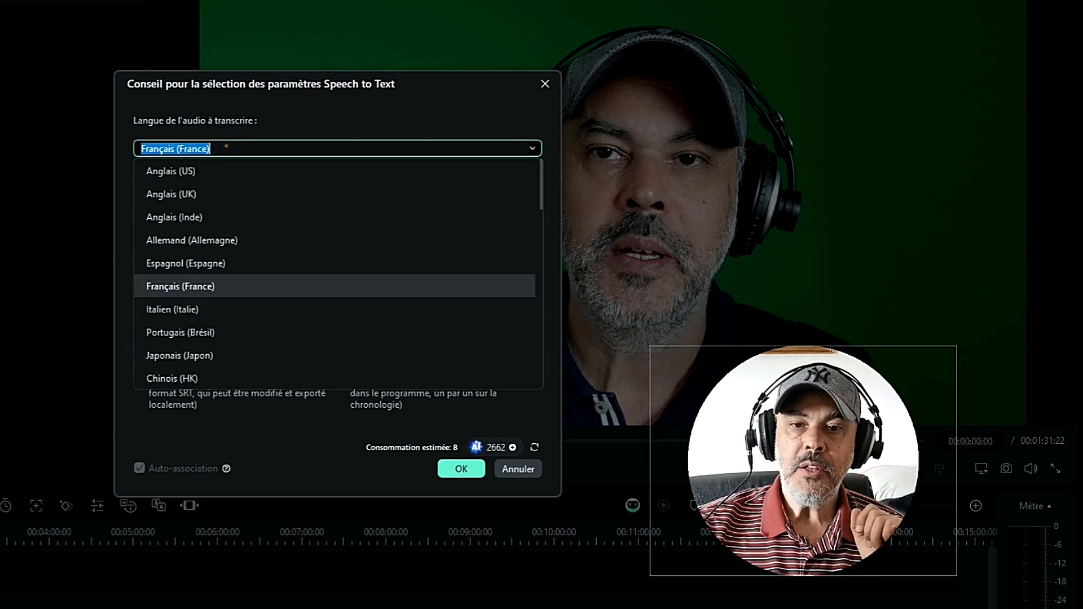
{"action": "left_click", "coordinate": [273, 119]}
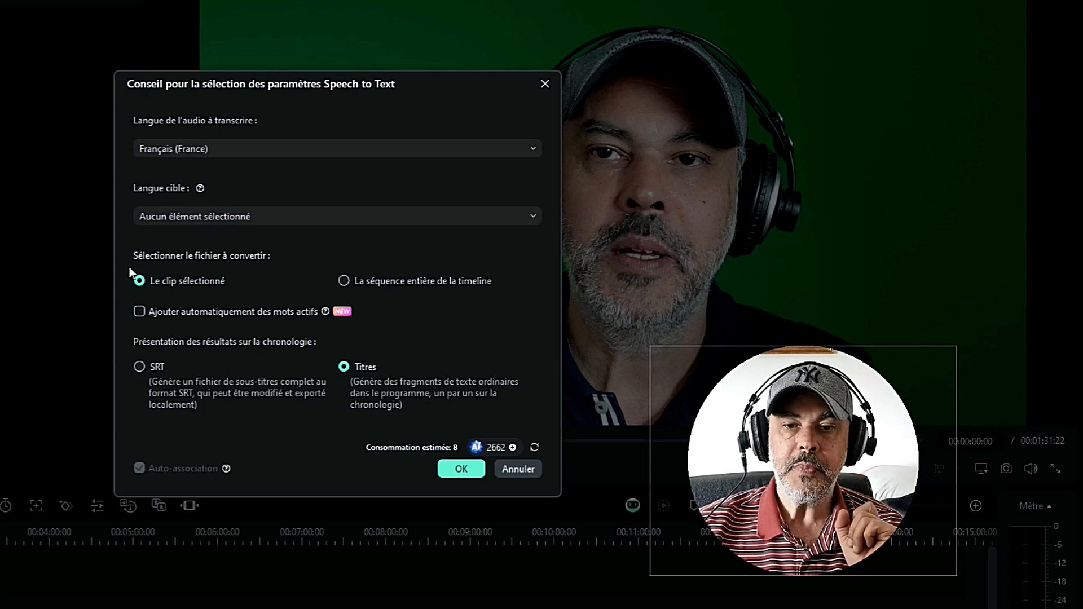
{"action": "left_click", "coordinate": [137, 313]}
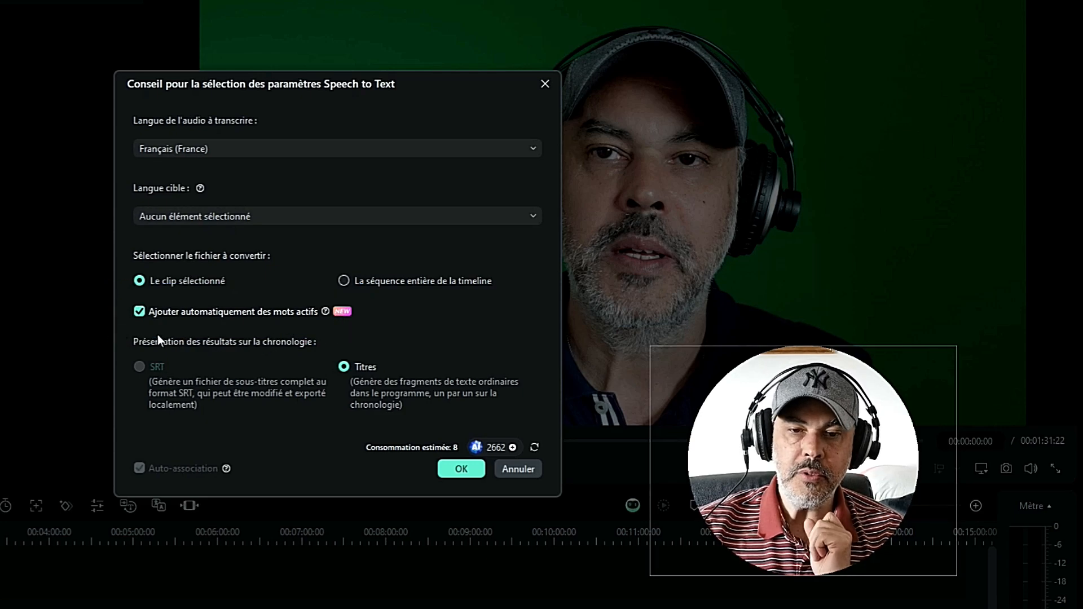
{"action": "left_click", "coordinate": [461, 469]}
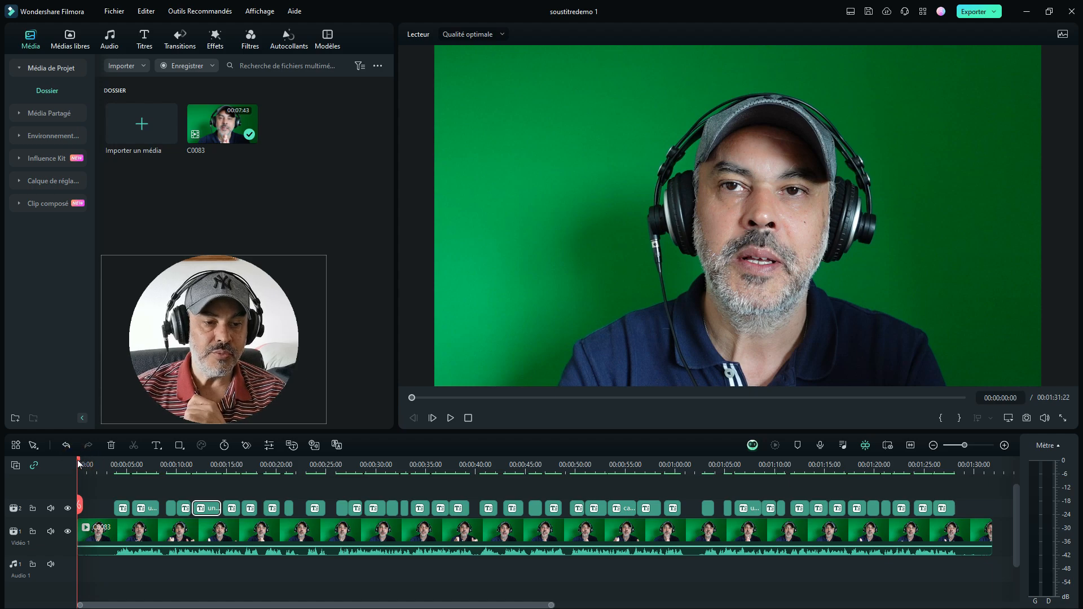
Step: Apply the white-background active-word template from the caption "une vidéo sur le logiciel de montage cap cut" to all captions and preview neighbouring captions
{"action": "left_click_drag", "start_coordinate": [79, 464], "coordinate": [567, 495]}
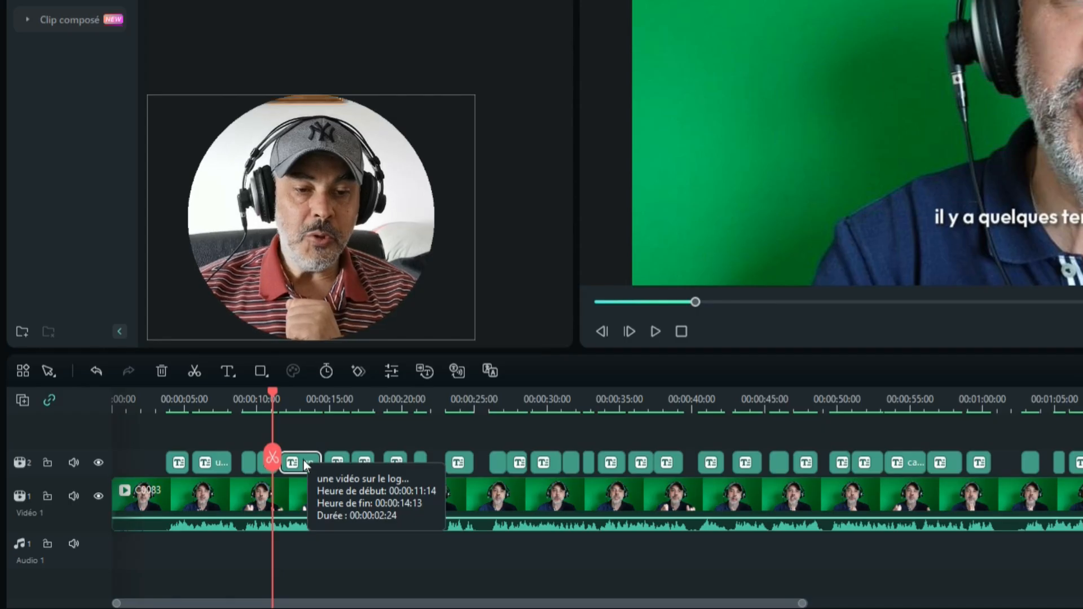
{"action": "left_click", "coordinate": [304, 463]}
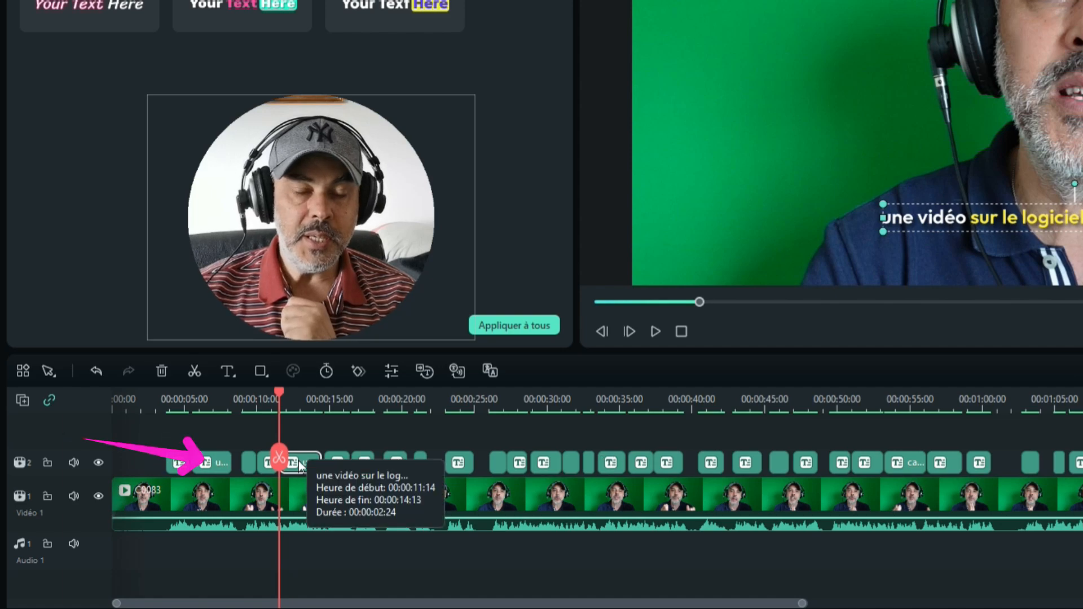
{"action": "left_click_drag", "start_coordinate": [279, 389], "coordinate": [299, 390]}
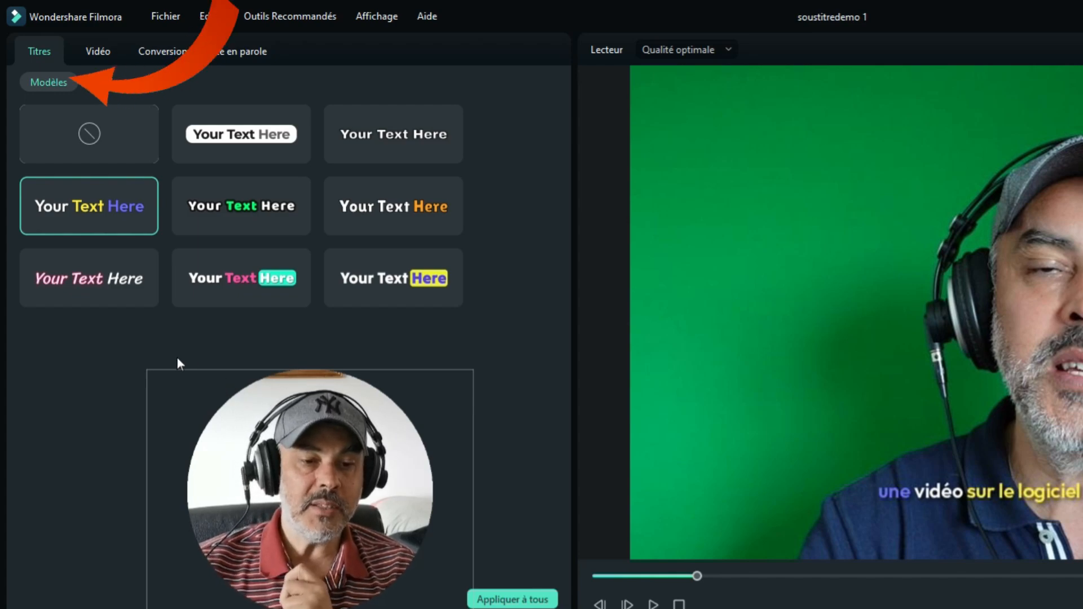
{"action": "left_click", "coordinate": [224, 128]}
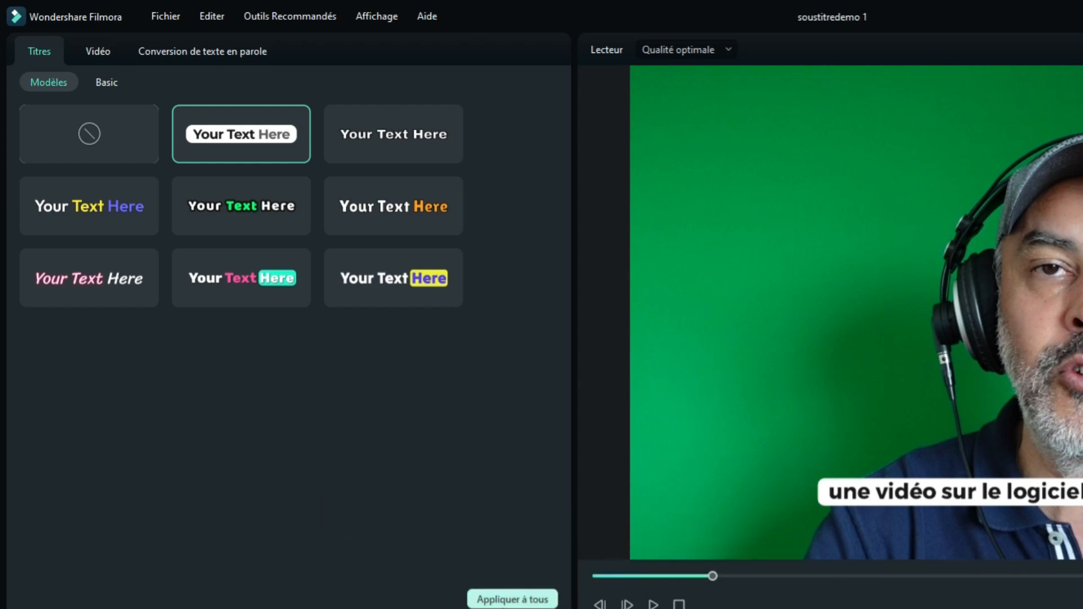
{"action": "left_click", "coordinate": [516, 600]}
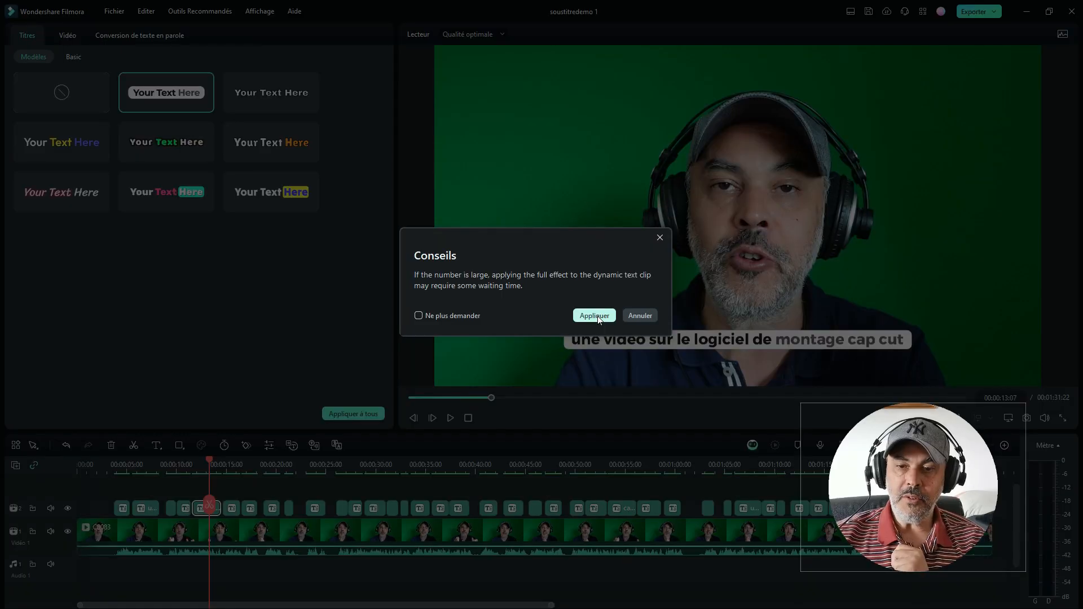
{"action": "left_click", "coordinate": [598, 316]}
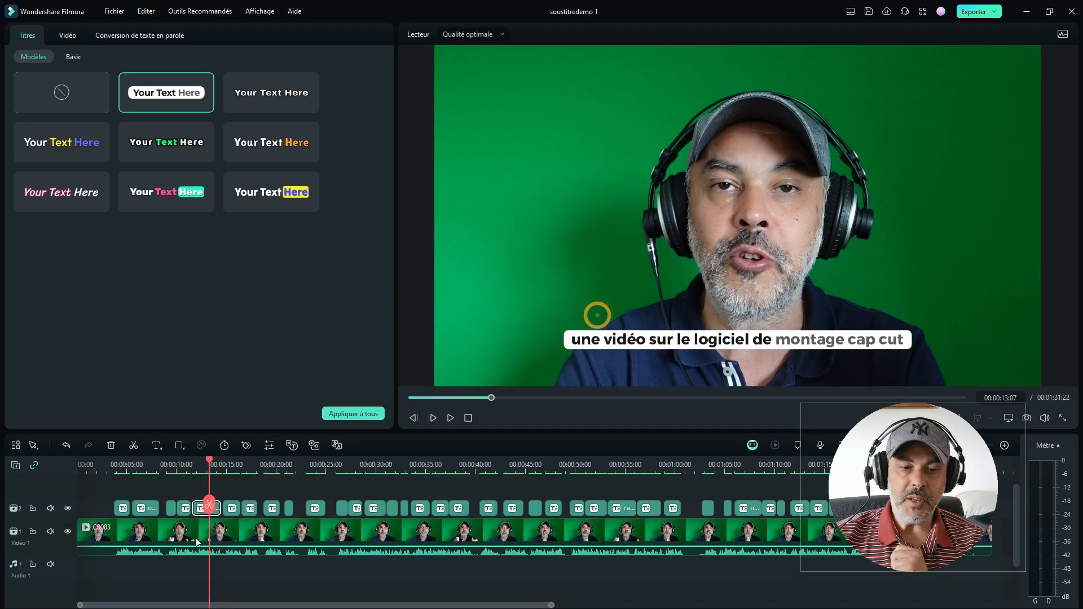
{"action": "left_click_drag", "start_coordinate": [211, 463], "coordinate": [198, 489]}
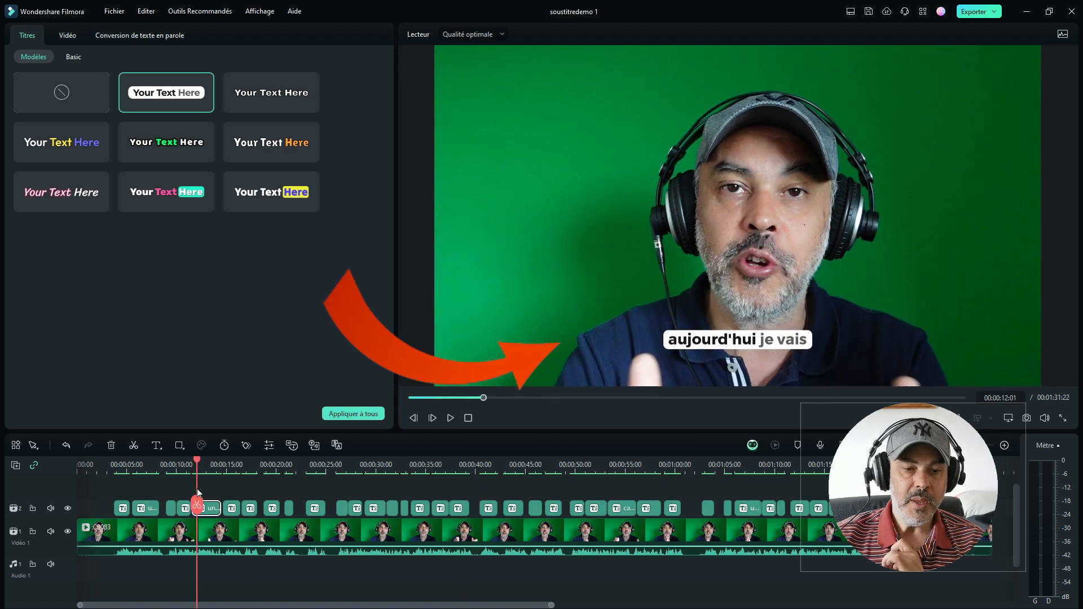
Step: Apply the white template with orange active words to all captions and preview it on the neighbouring captions
{"action": "left_click", "coordinate": [268, 140]}
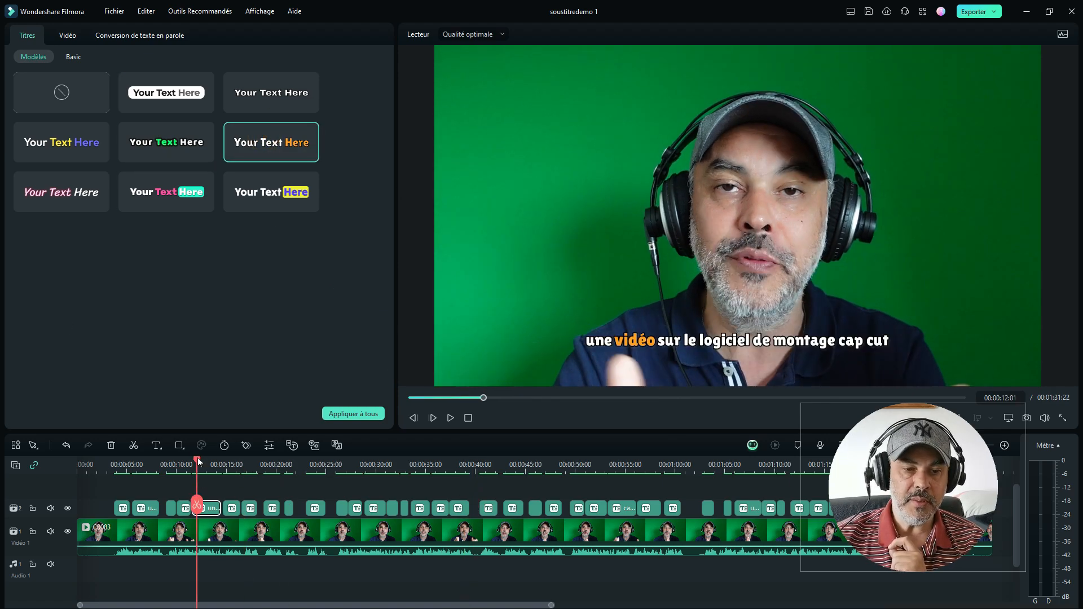
{"action": "mouse_move", "coordinate": [198, 462]}
{"action": "left_mouse_down"}
{"action": "mouse_move", "coordinate": [256, 460]}
{"action": "mouse_move", "coordinate": [210, 462]}
{"action": "left_mouse_up"}
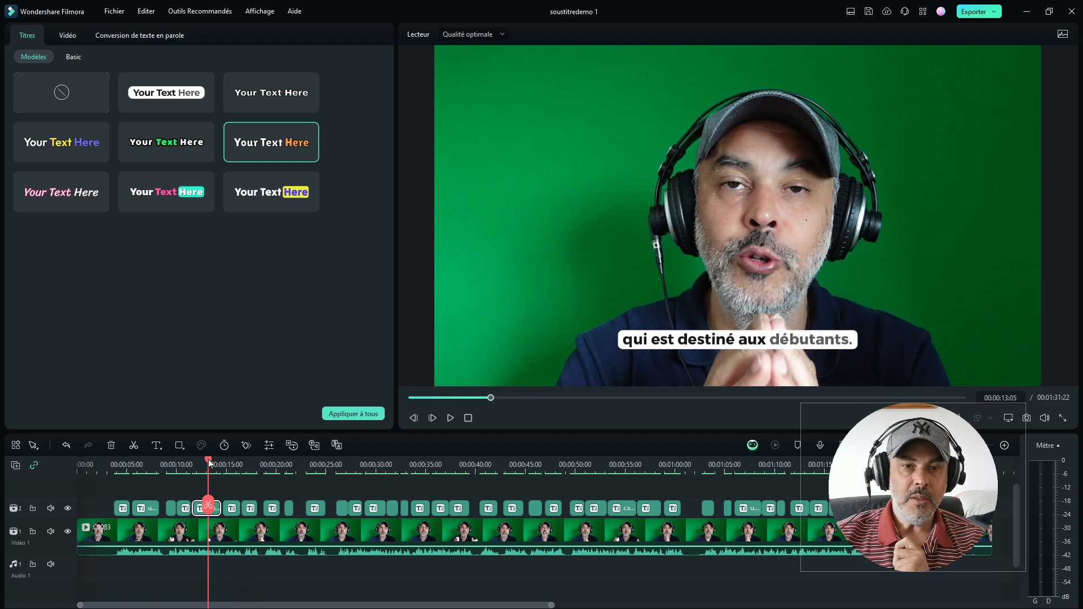
{"action": "left_click", "coordinate": [357, 415]}
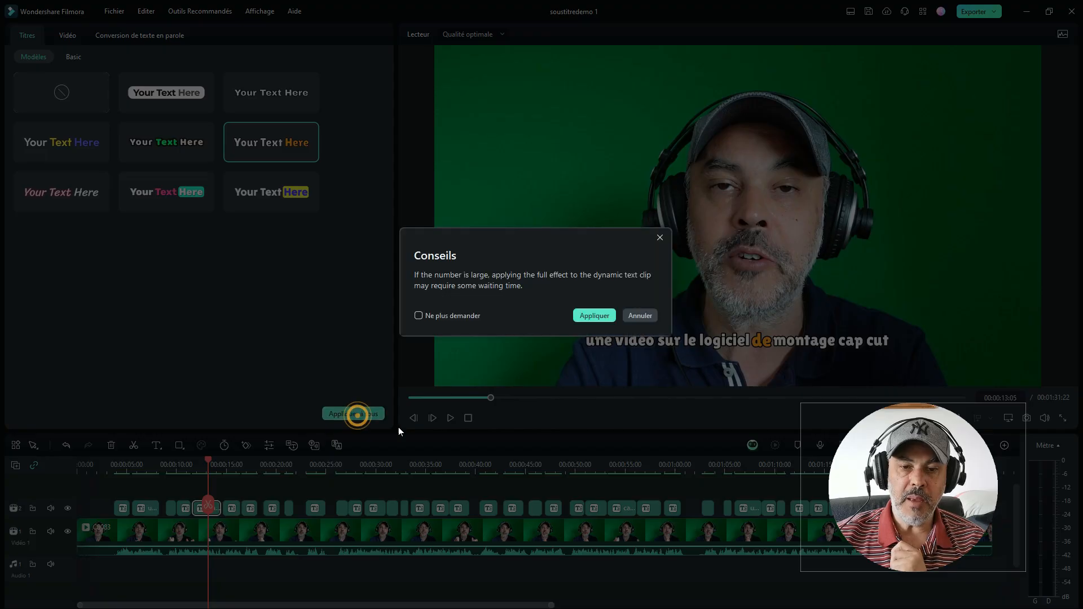
{"action": "left_click", "coordinate": [592, 314]}
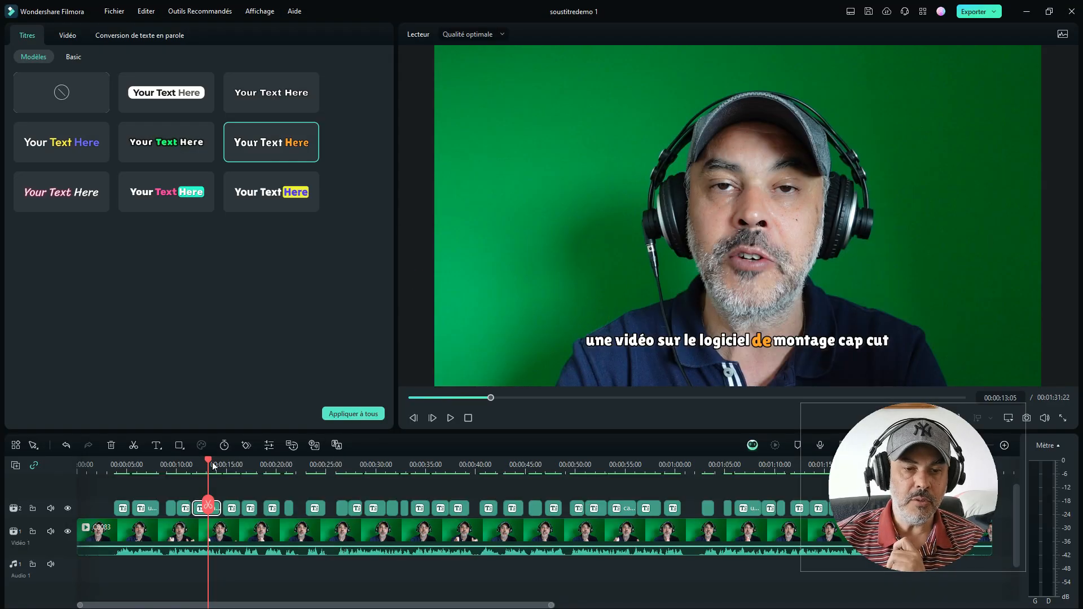
{"action": "left_click_drag", "start_coordinate": [207, 463], "coordinate": [188, 472]}
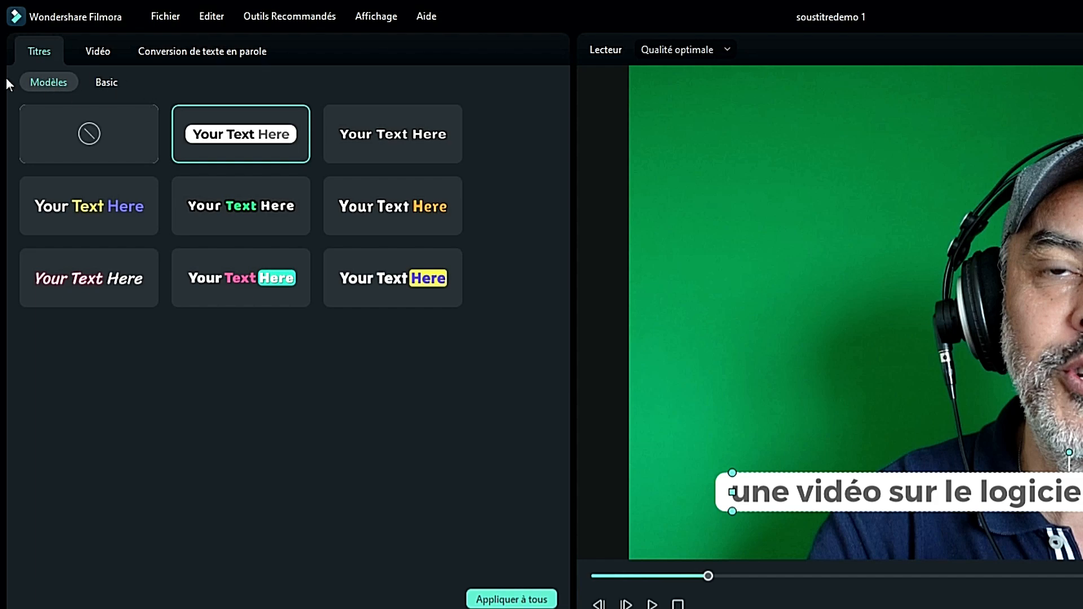
Step: Examine the selected caption's basic text settings and browse the available Montserrat fonts without choosing another one
{"action": "left_click", "coordinate": [107, 82]}
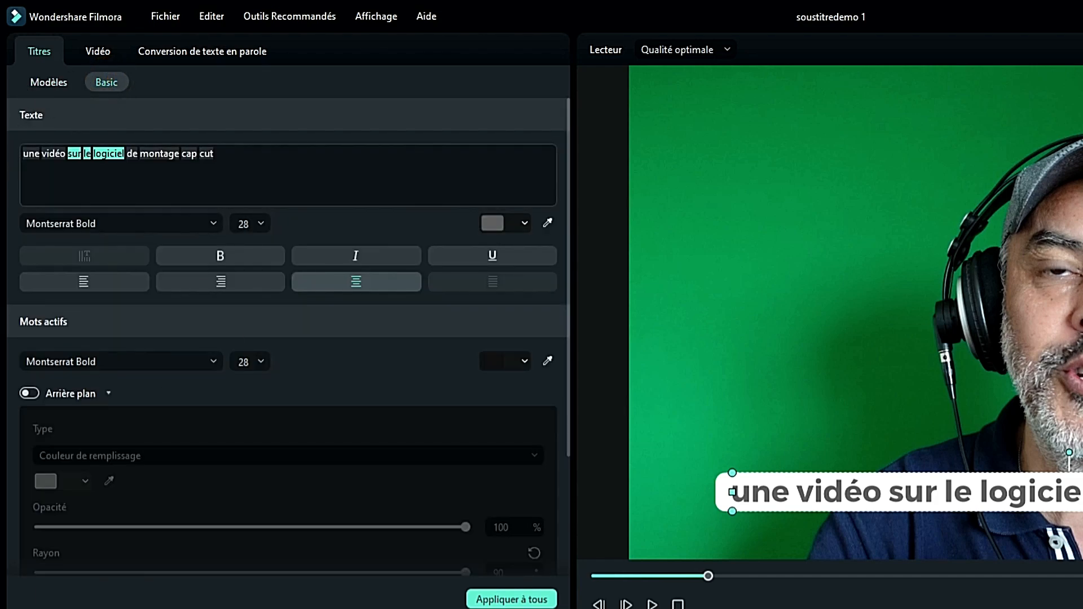
{"action": "left_click", "coordinate": [221, 154]}
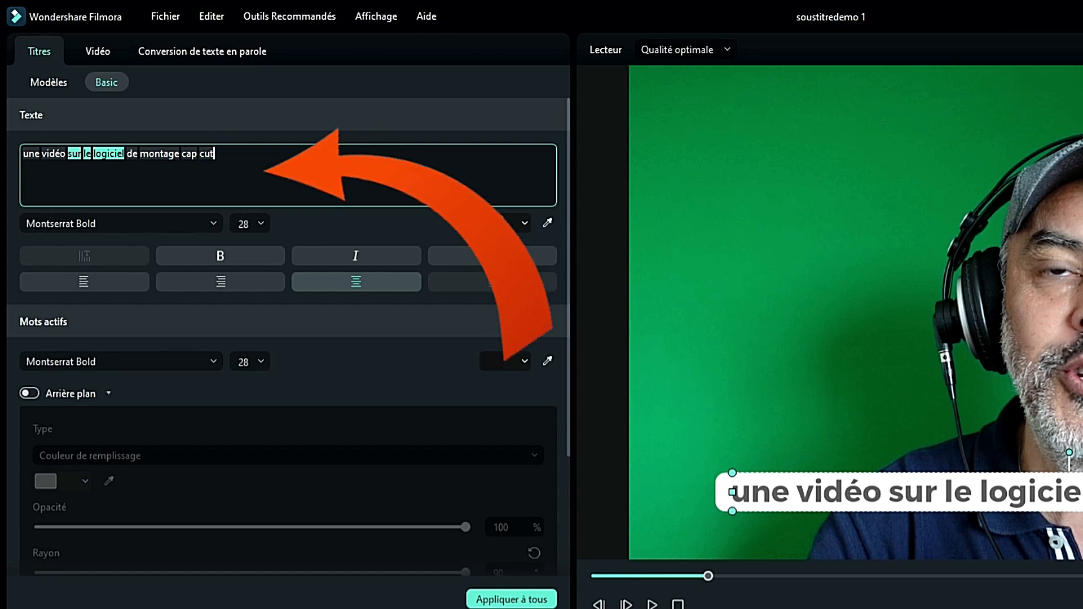
{"action": "left_click", "coordinate": [177, 226]}
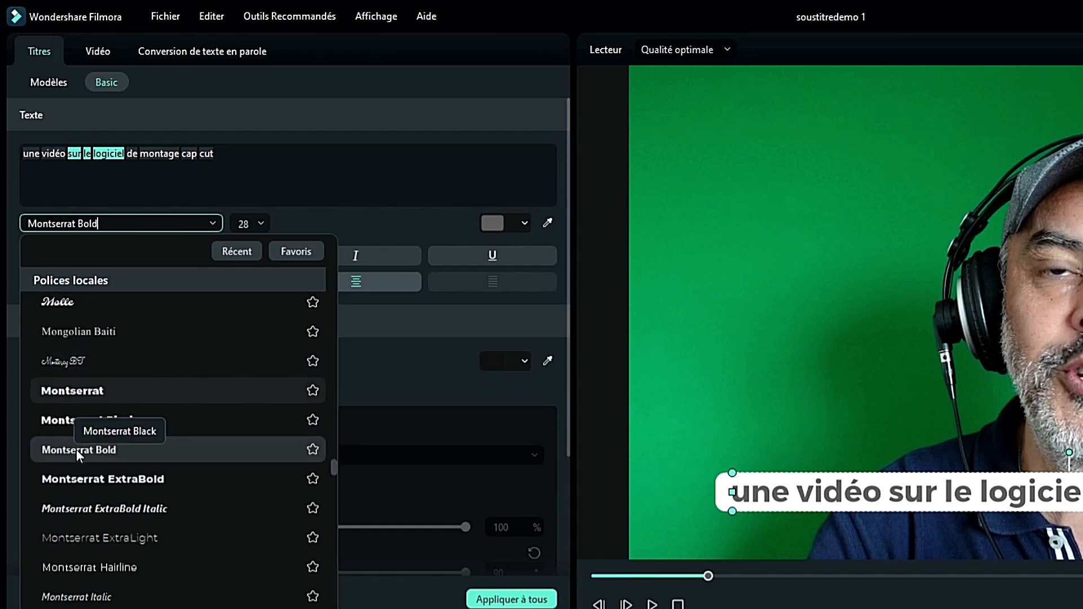
{"action": "scroll", "coordinate": [97, 516], "scroll_direction": "down", "scroll_amount": 5}
{"action": "scroll", "coordinate": [97, 515], "scroll_direction": "down", "scroll_amount": 5}
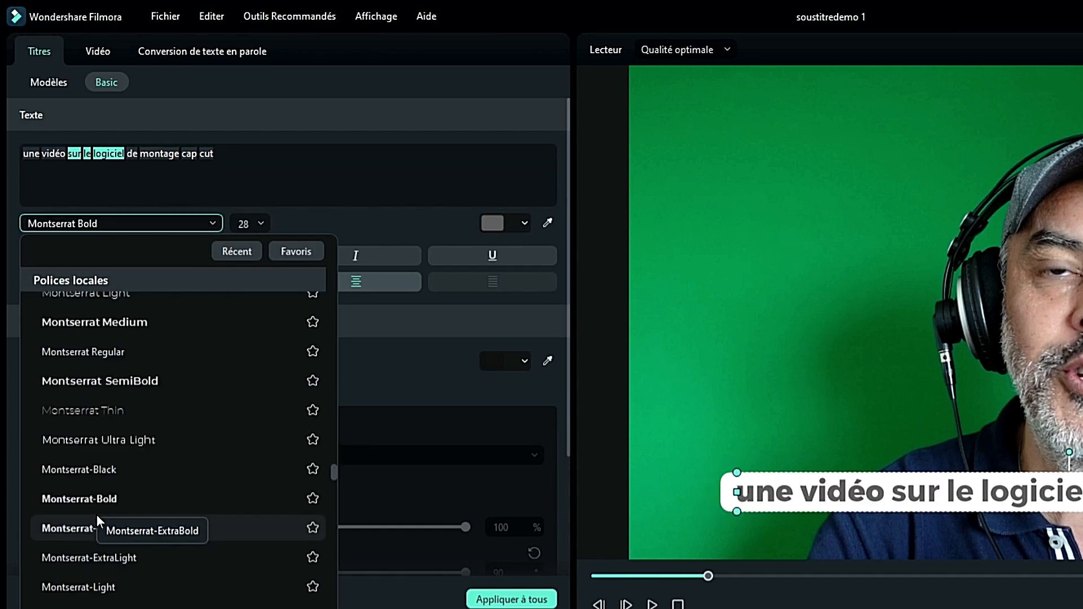
{"action": "scroll", "coordinate": [96, 513], "scroll_direction": "up", "scroll_amount": 12}
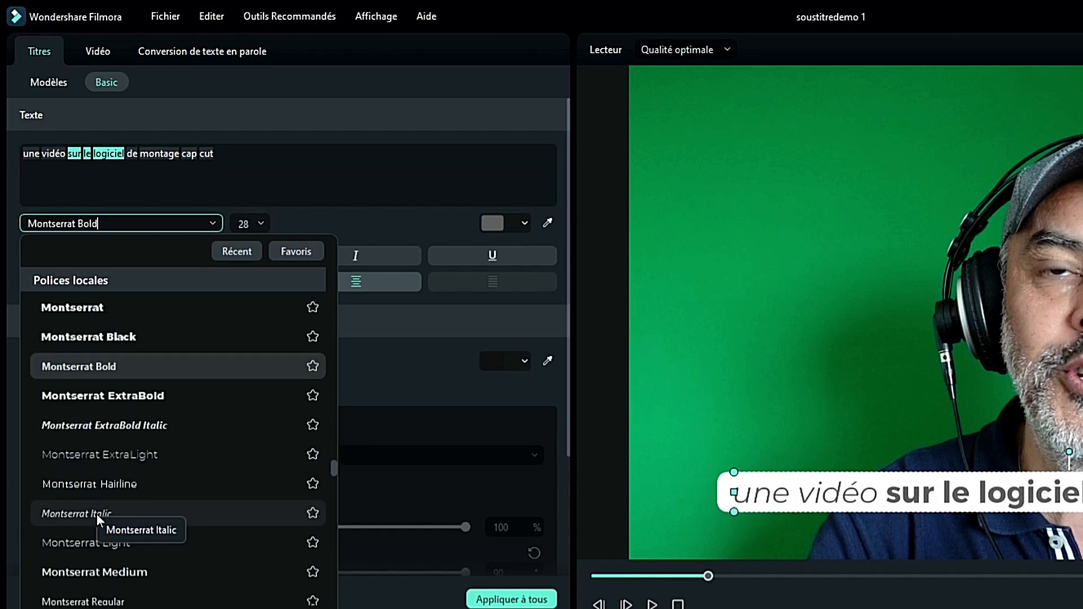
{"action": "left_click", "coordinate": [314, 217]}
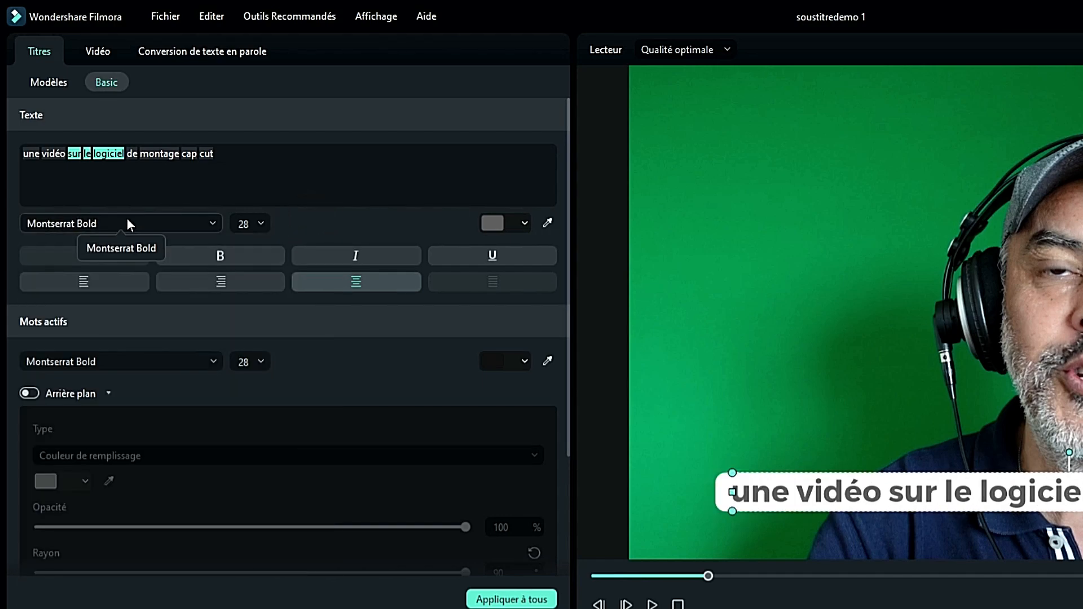
{"action": "left_click", "coordinate": [154, 219]}
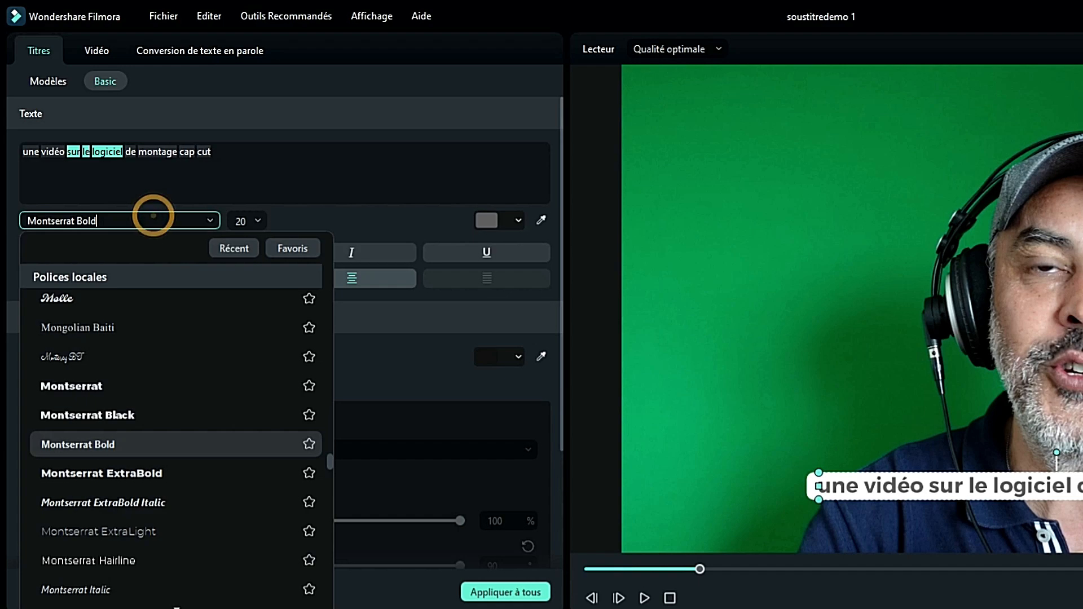
{"action": "left_click", "coordinate": [307, 216]}
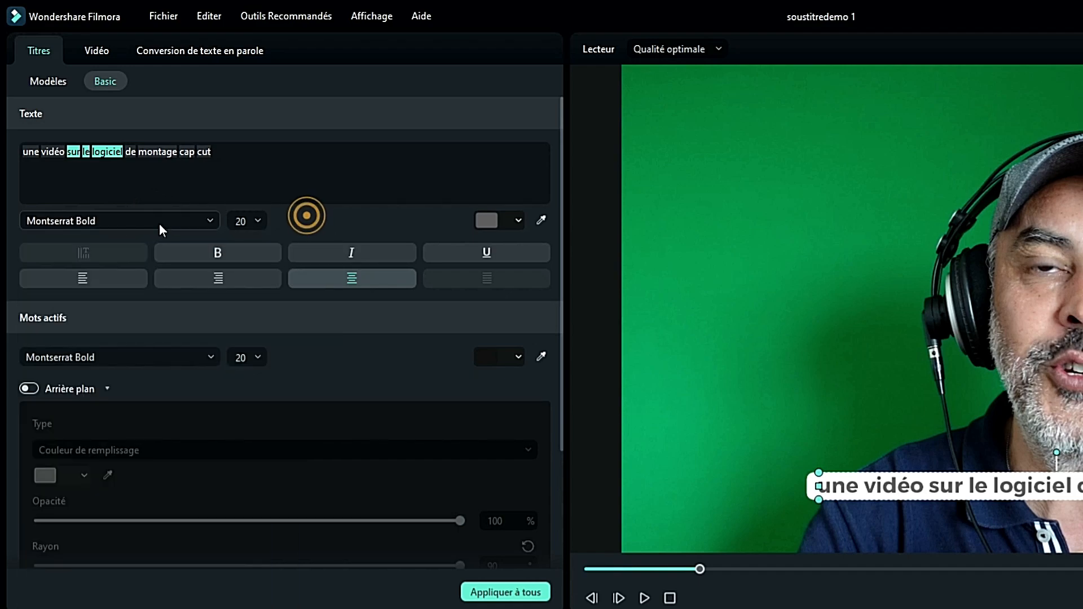
{"action": "left_click", "coordinate": [175, 220]}
{"action": "left_click", "coordinate": [300, 218]}
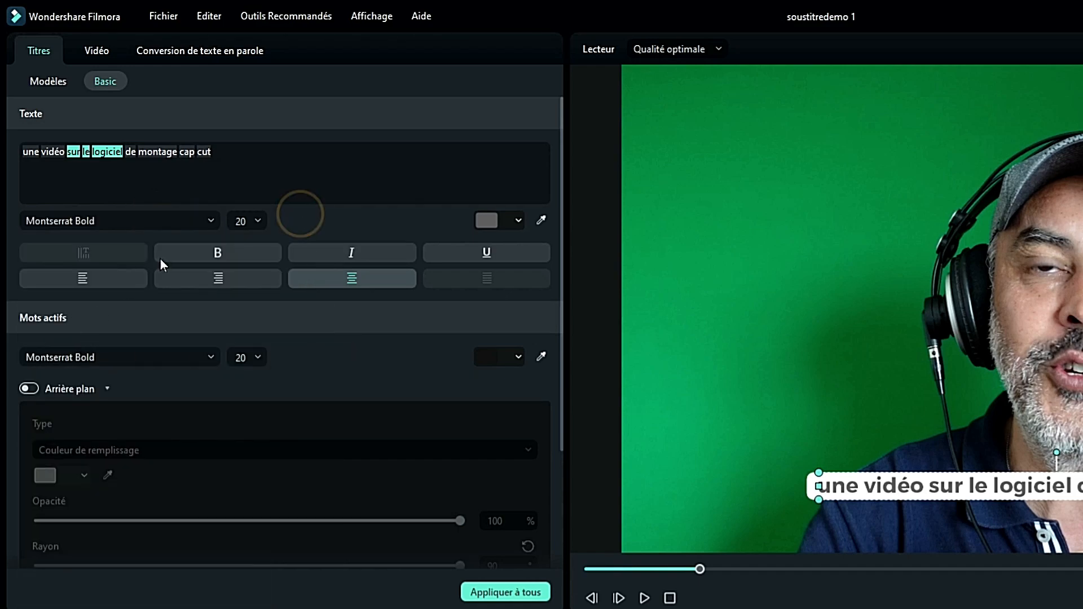
Step: Set the font size of the selected caption's base text to 28
{"action": "left_click", "coordinate": [243, 221]}
{"action": "right_click", "coordinate": [256, 222]}
{"action": "left_click", "coordinate": [300, 204]}
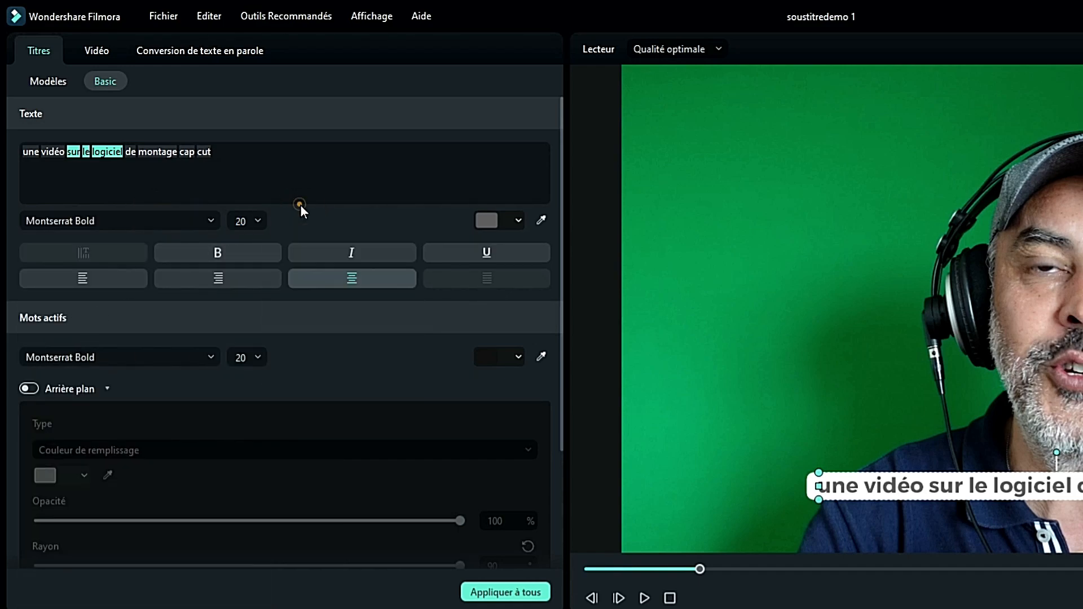
{"action": "left_click", "coordinate": [258, 216]}
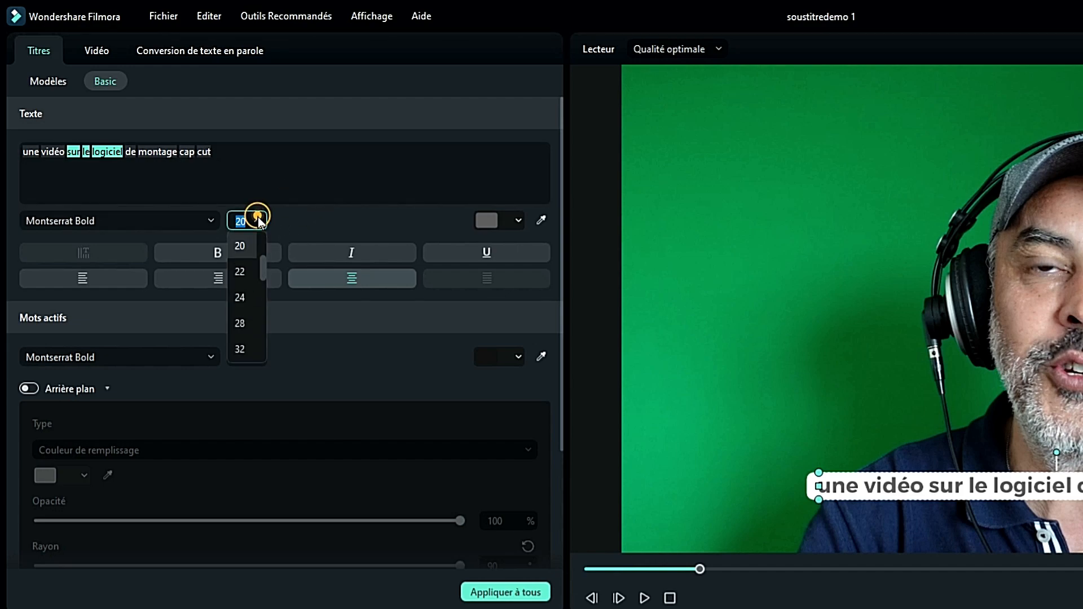
{"action": "left_click", "coordinate": [245, 322]}
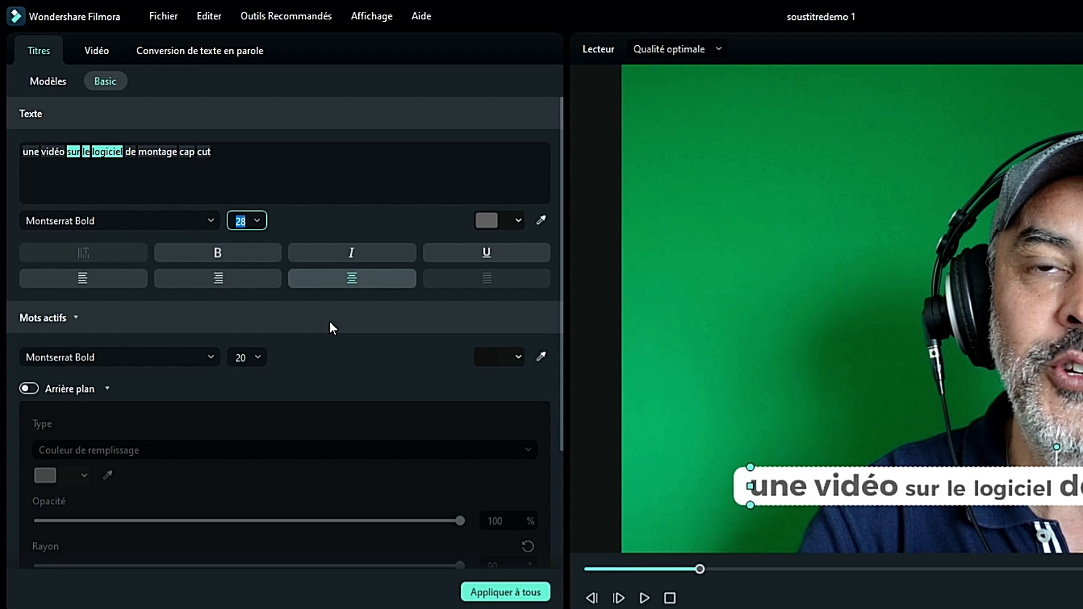
{"action": "scroll", "coordinate": [330, 320], "scroll_direction": "down", "scroll_amount": 1}
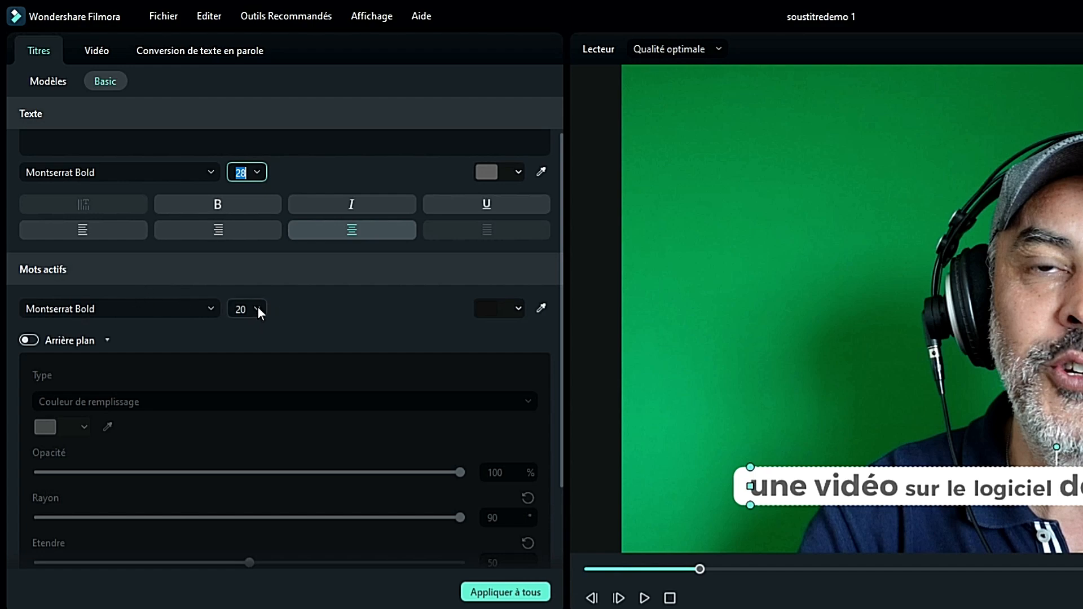
{"action": "scroll", "coordinate": [310, 327], "scroll_direction": "up", "scroll_amount": 1}
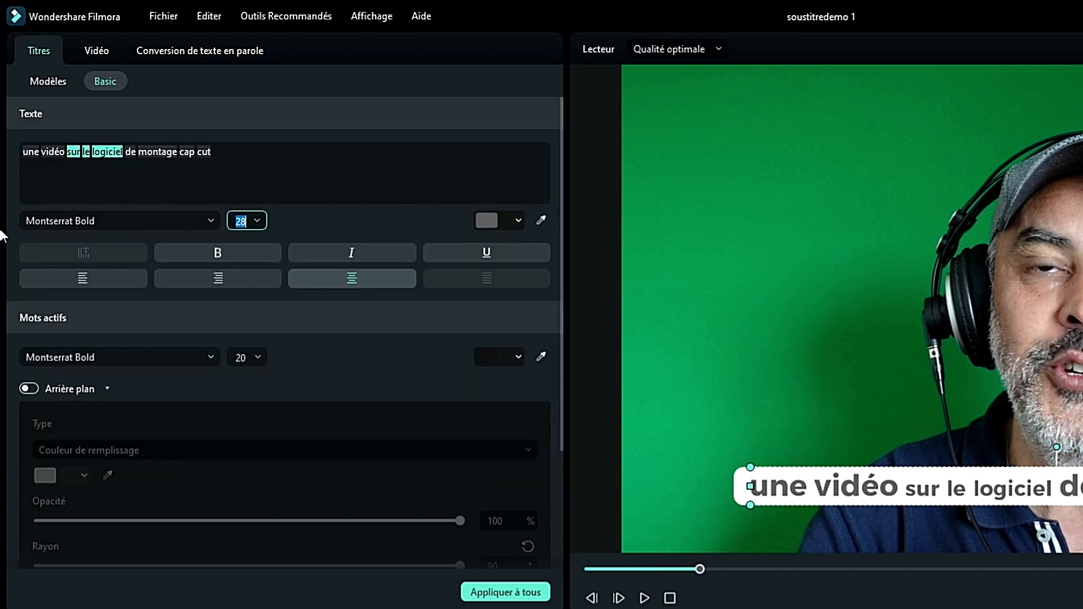
{"action": "left_click", "coordinate": [253, 223]}
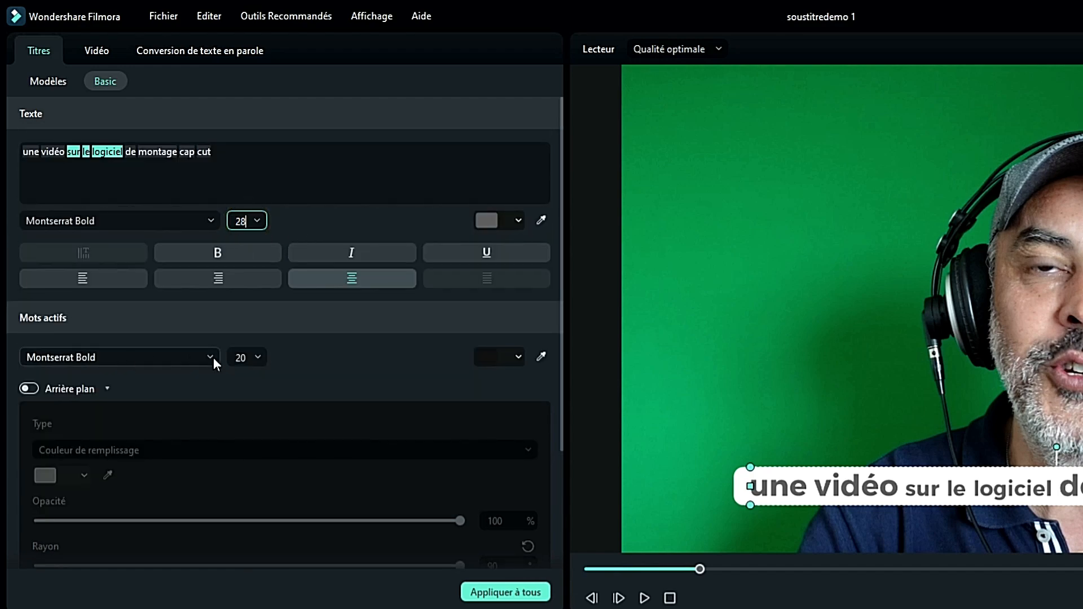
Step: Set the font size to 28 for both the active words and the keywords of the selected caption
{"action": "left_click", "coordinate": [259, 357]}
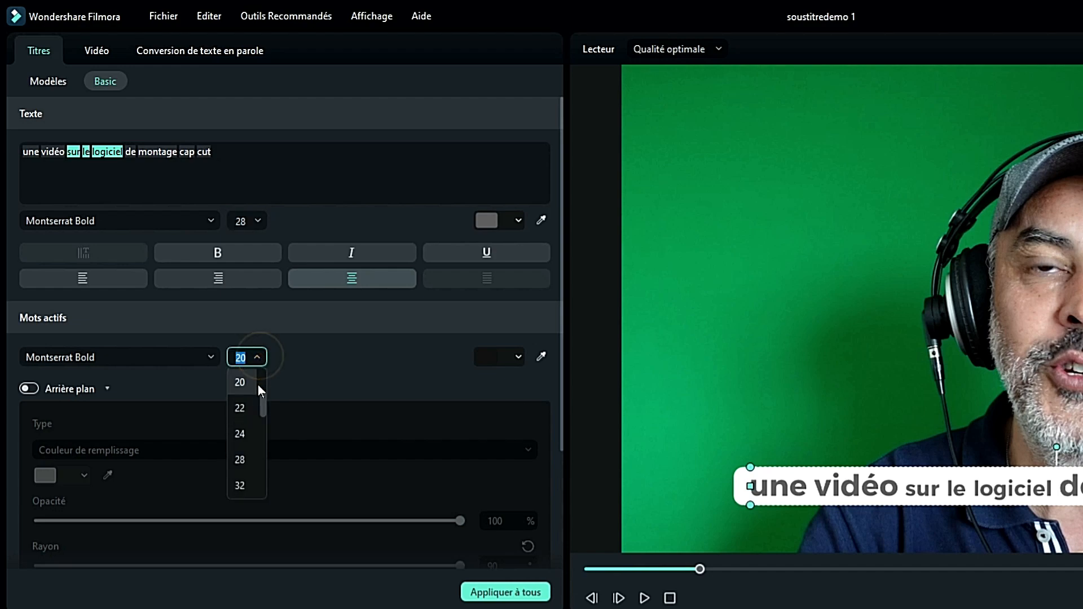
{"action": "left_click", "coordinate": [252, 458]}
{"action": "scroll", "coordinate": [294, 395], "scroll_direction": "down", "scroll_amount": 2}
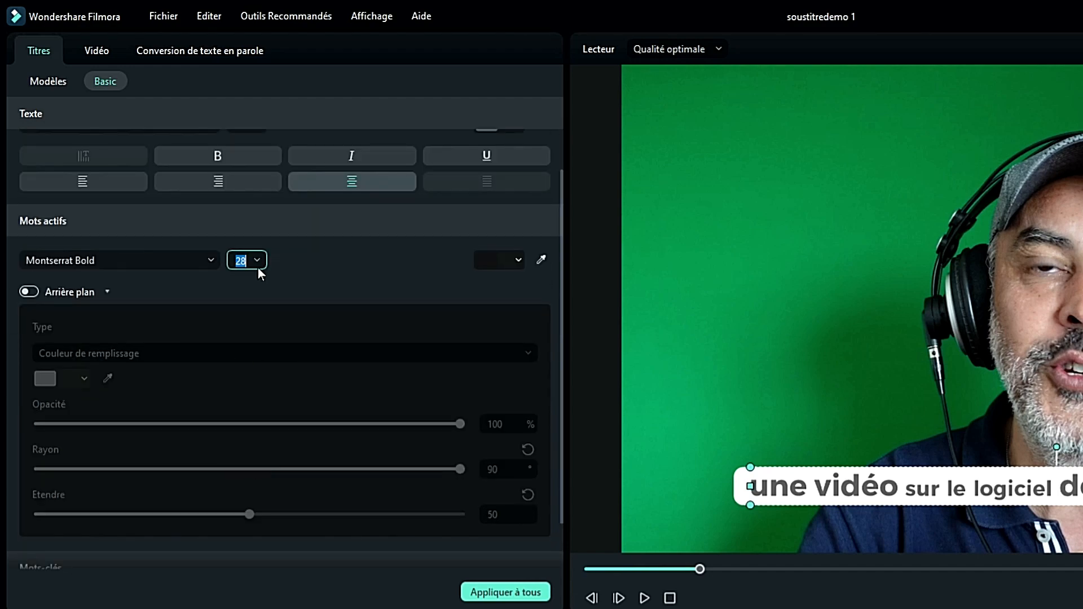
{"action": "scroll", "coordinate": [288, 280], "scroll_direction": "down", "scroll_amount": 1}
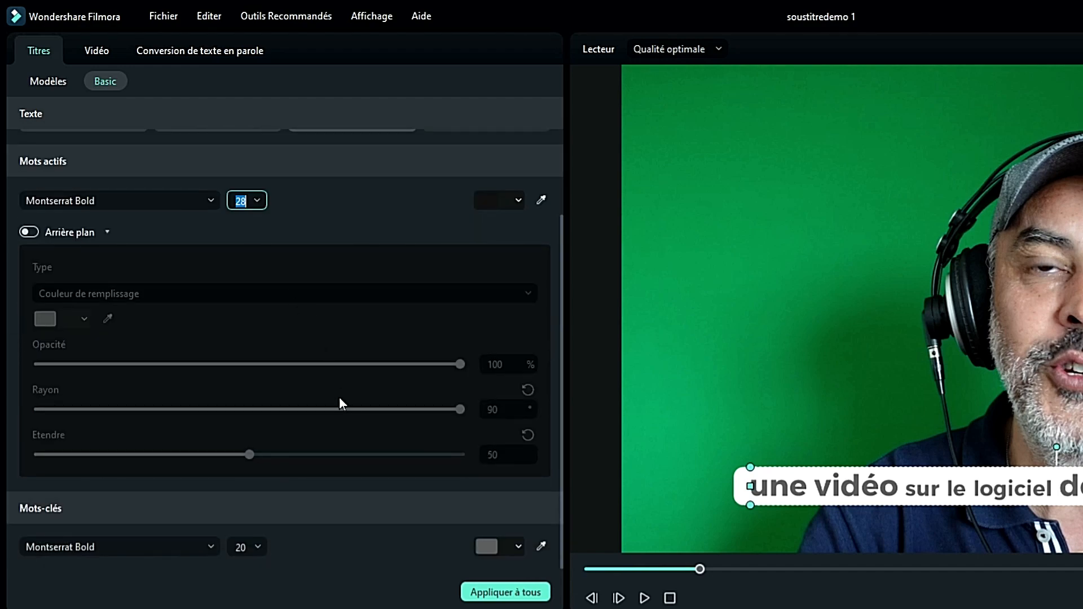
{"action": "left_click", "coordinate": [255, 547]}
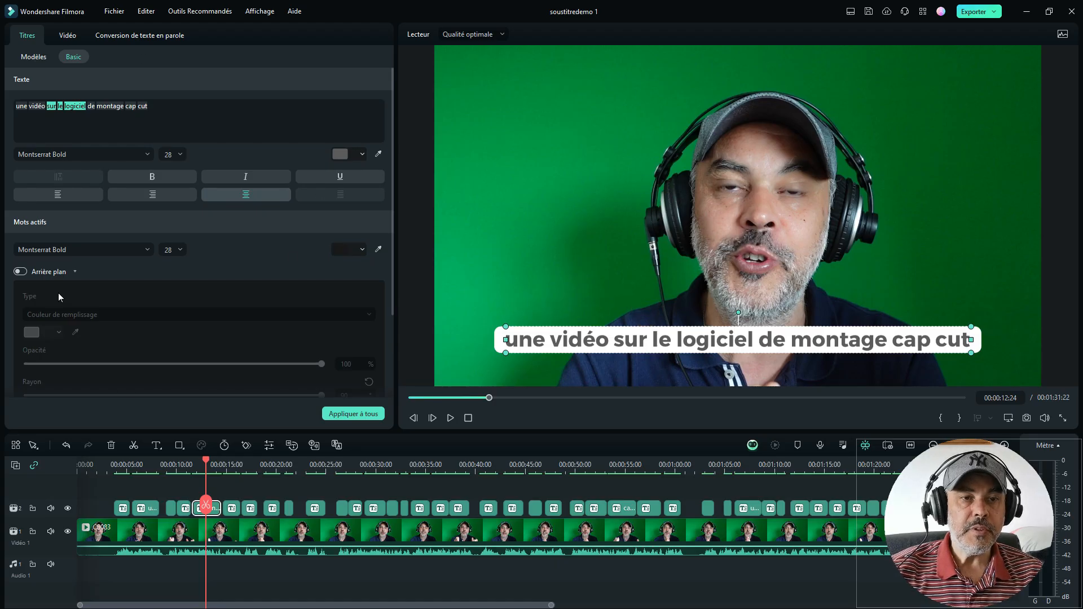
Step: Apply the selected caption's text settings to all captions
{"action": "scroll", "coordinate": [146, 376], "scroll_direction": "down", "scroll_amount": 2}
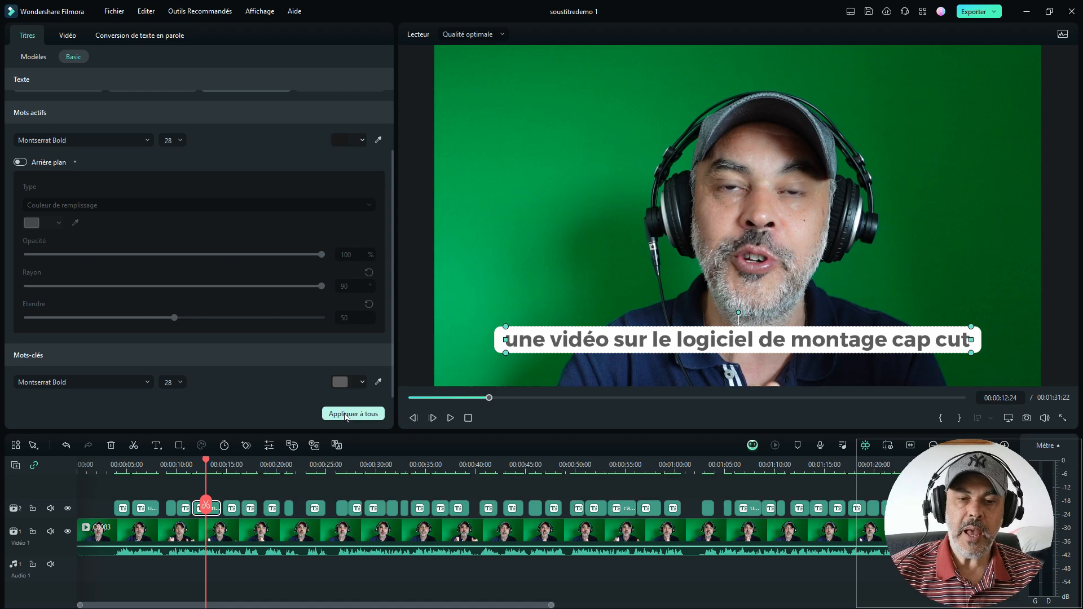
{"action": "left_click", "coordinate": [346, 414]}
{"action": "left_click", "coordinate": [578, 317]}
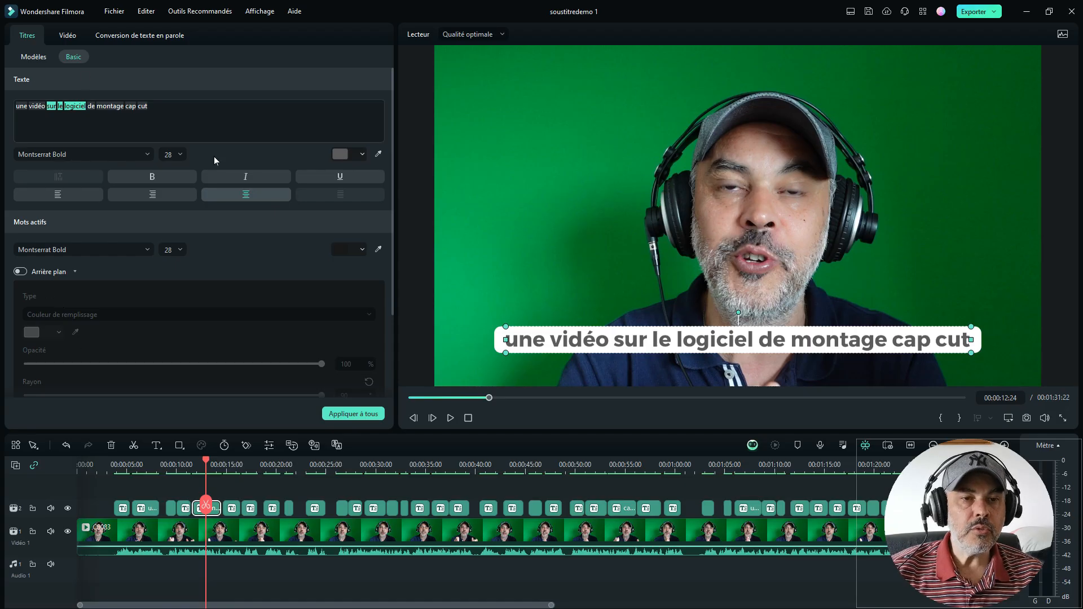